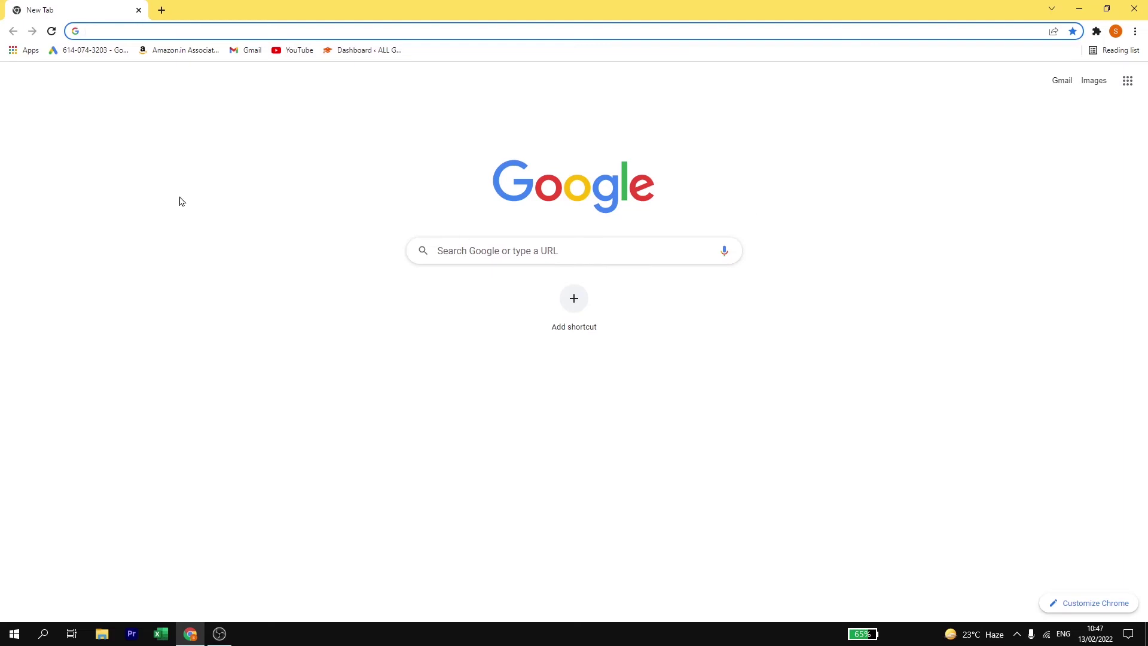
Load mentimeter.com by searching 'mentimeter' from the Chrome address bar.
{"action": "type", "text": "me"}
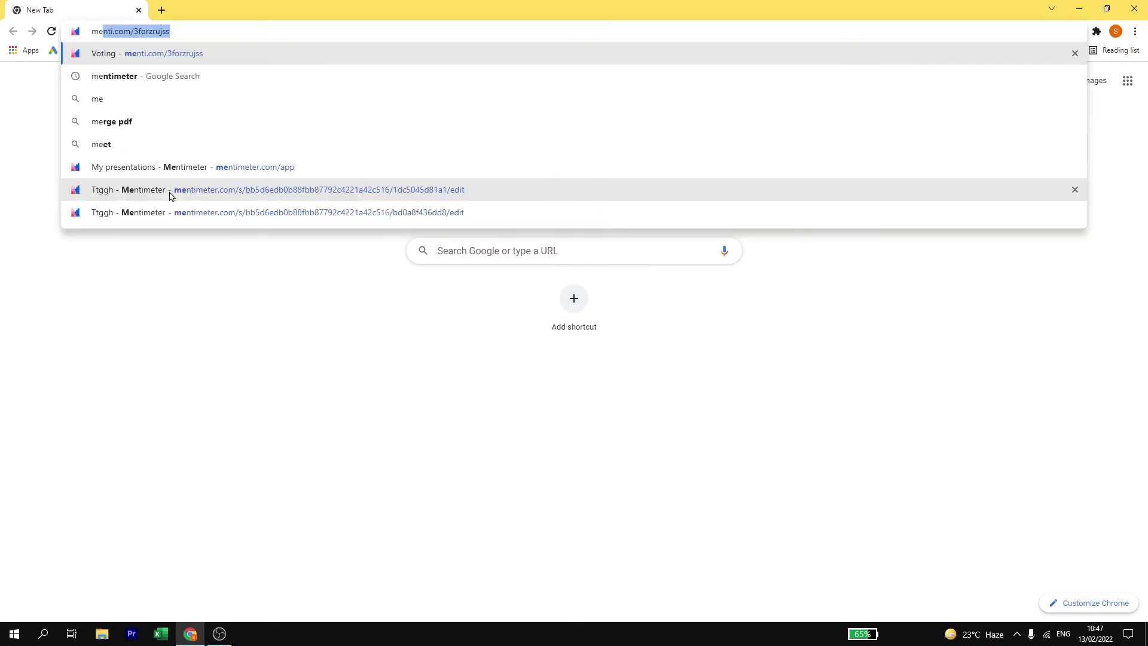
{"action": "type", "text": "ntimeter"}
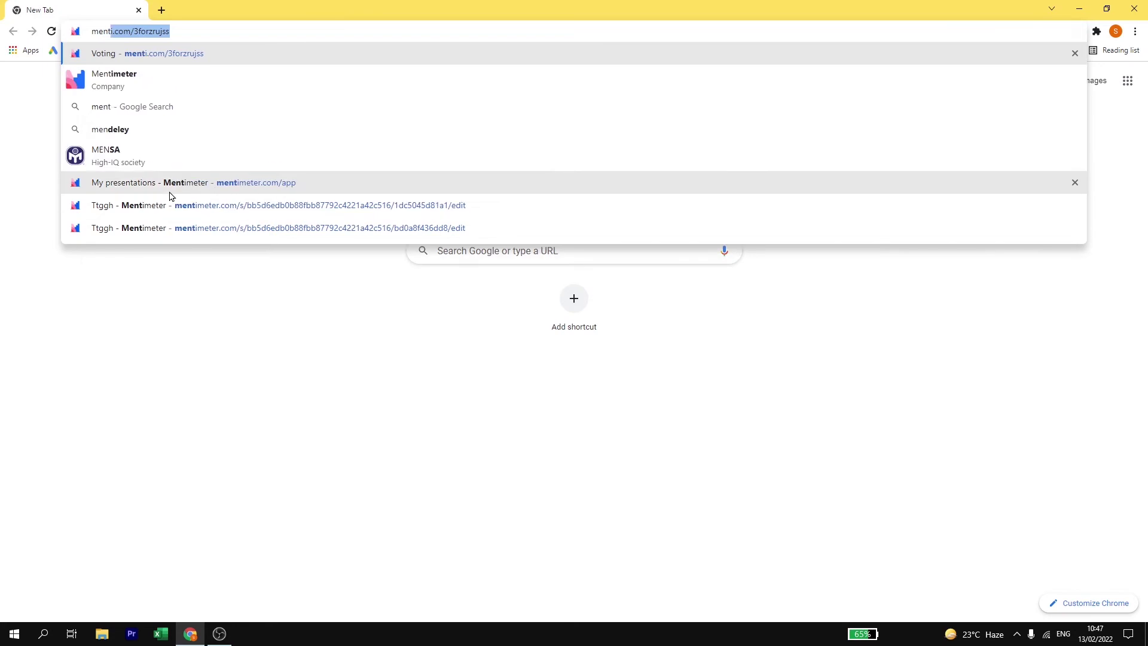
{"action": "key", "text": "Return"}
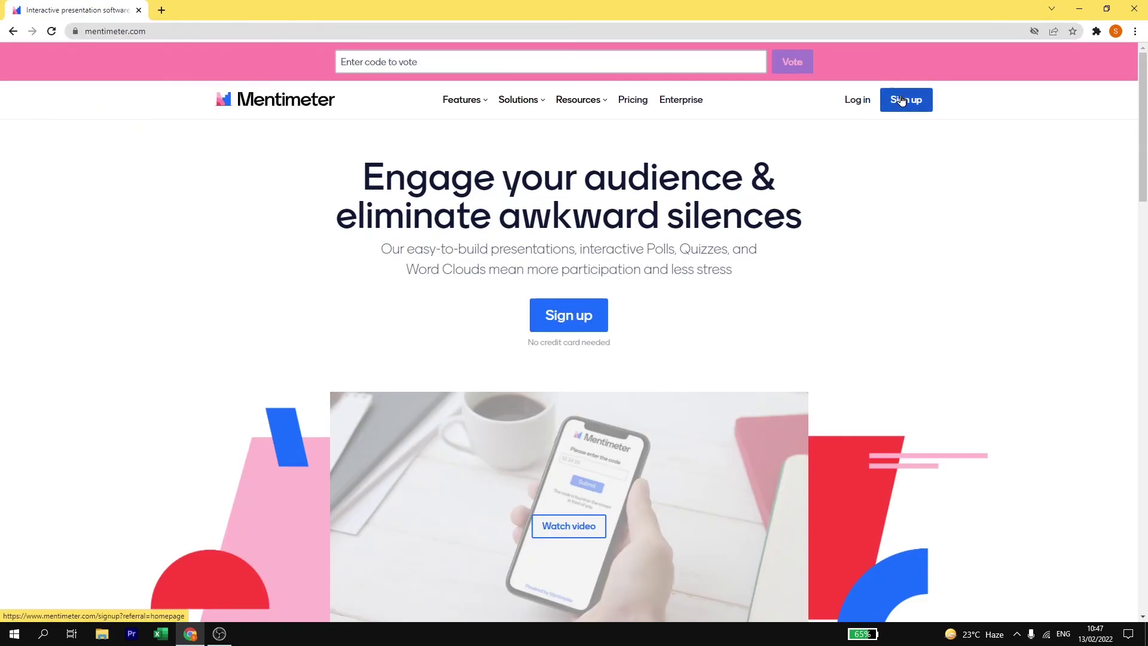
Log in with the saved account credentials and start a new presentation.
{"action": "left_click", "coordinate": [849, 106]}
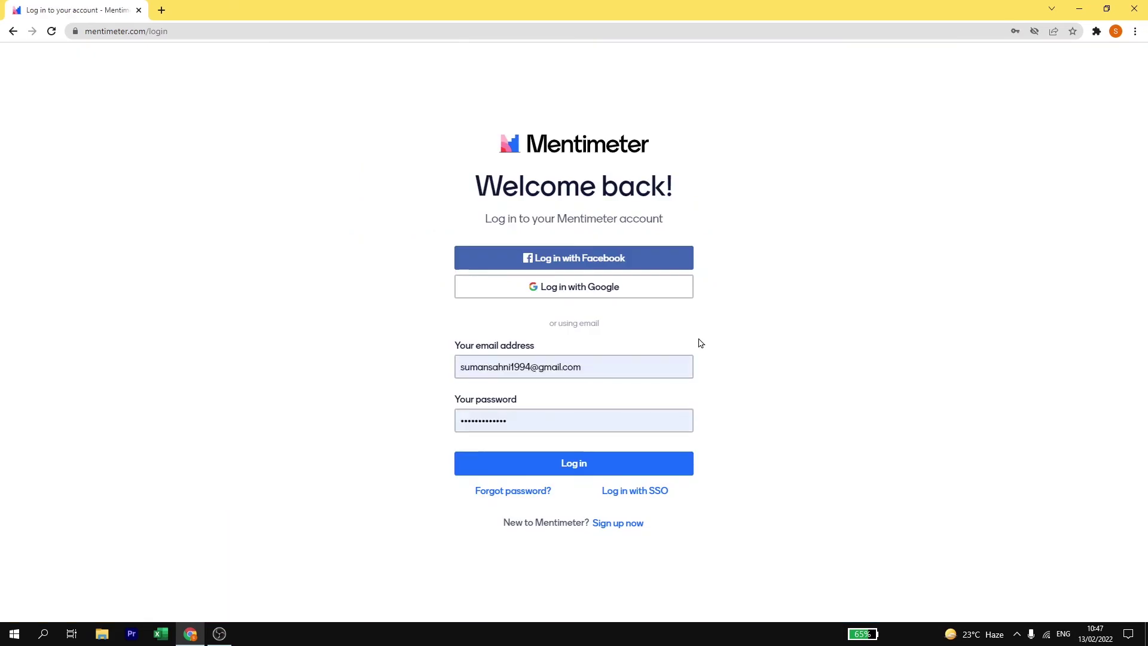
{"action": "left_click", "coordinate": [630, 470]}
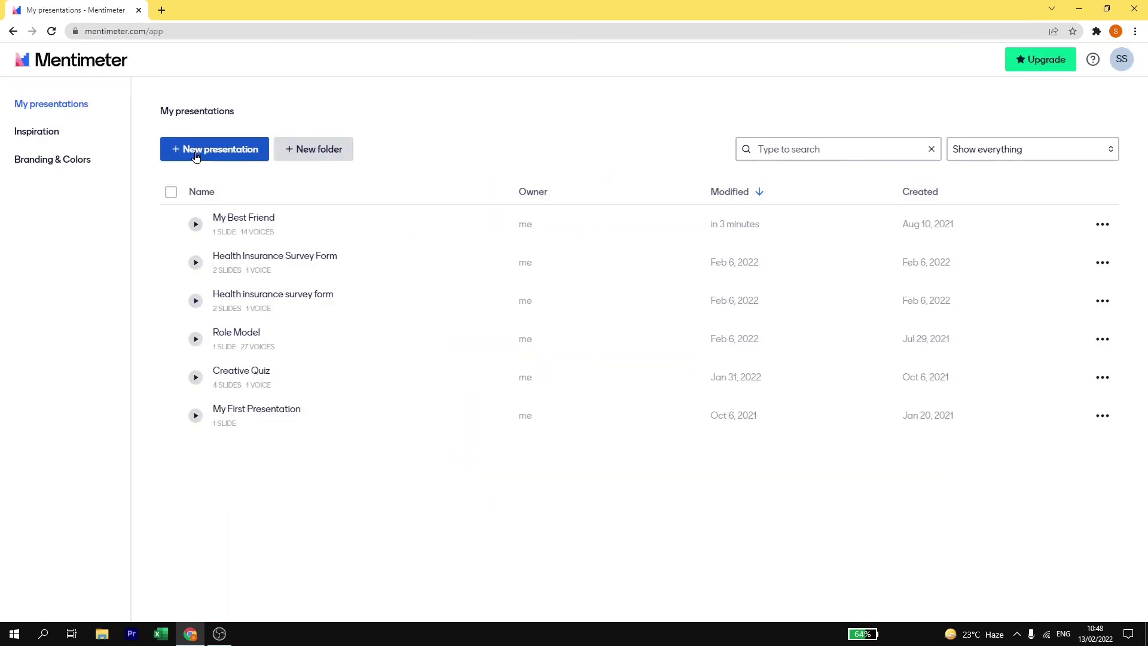
{"action": "left_click", "coordinate": [194, 155]}
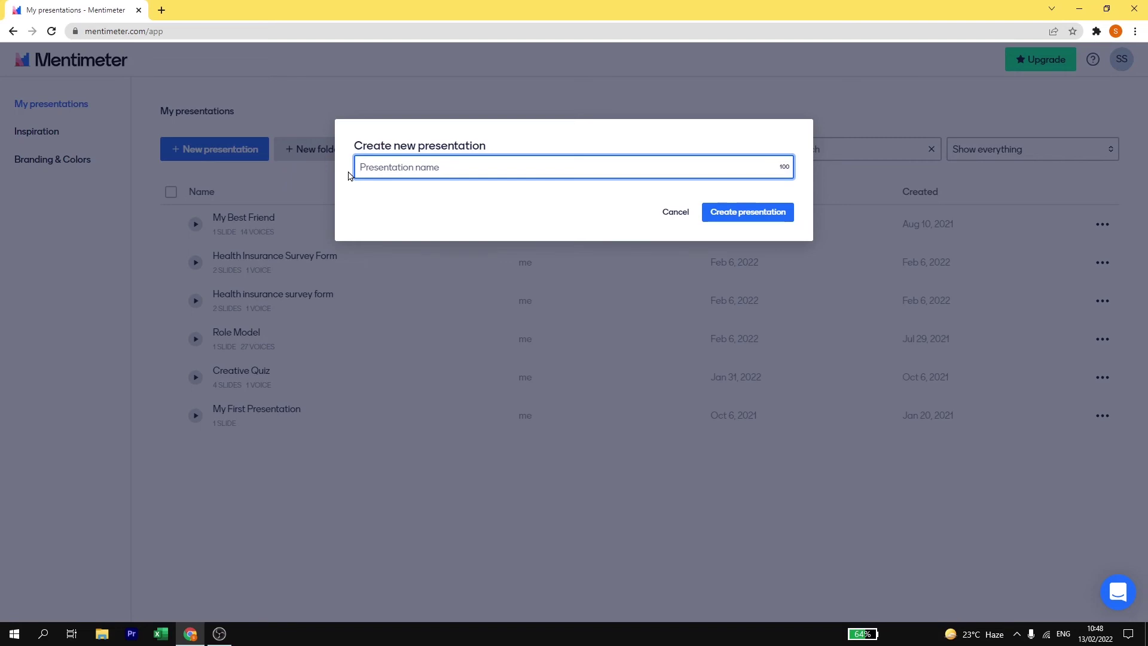
Create a presentation named 'Loan Quiz'.
{"action": "type", "text": "L"}
{"action": "type", "text": "orem Quiz"}
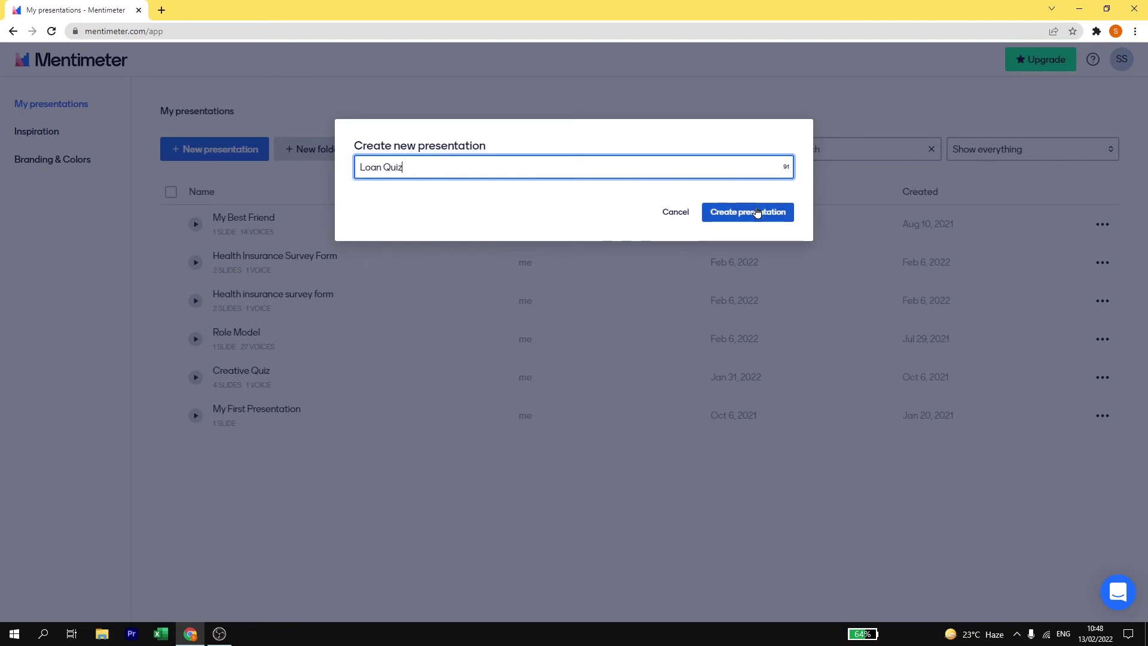
{"action": "left_click", "coordinate": [760, 211]}
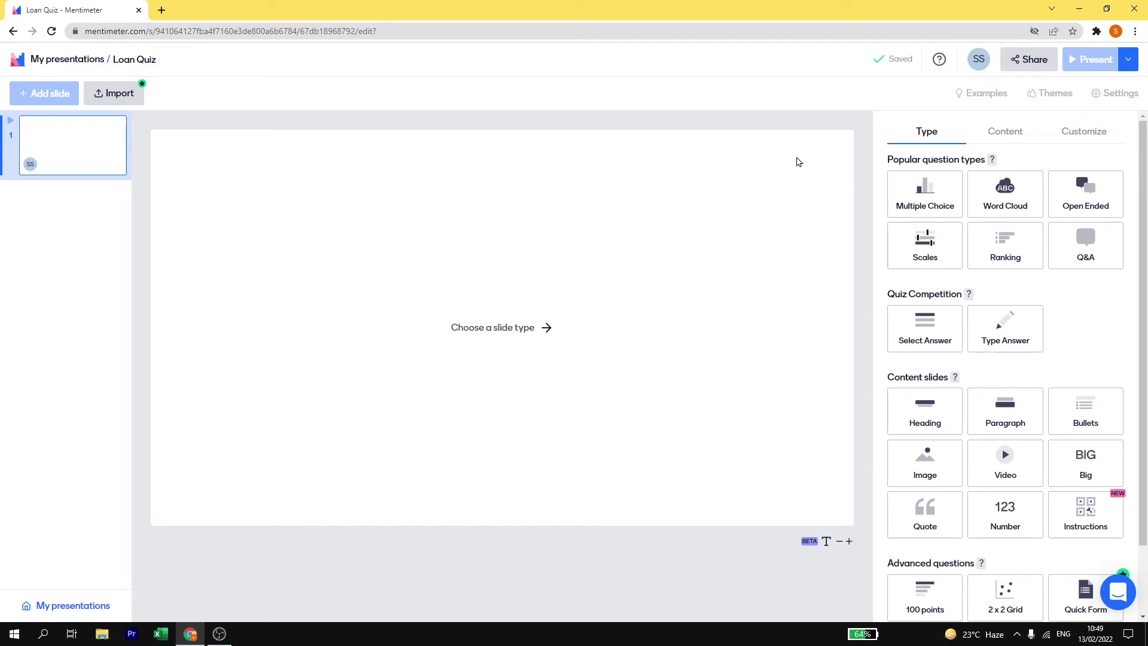
Make slide 1 a Select Answer quiz asking 'Bank does not give loan against' with four options.
{"action": "left_click", "coordinate": [904, 325]}
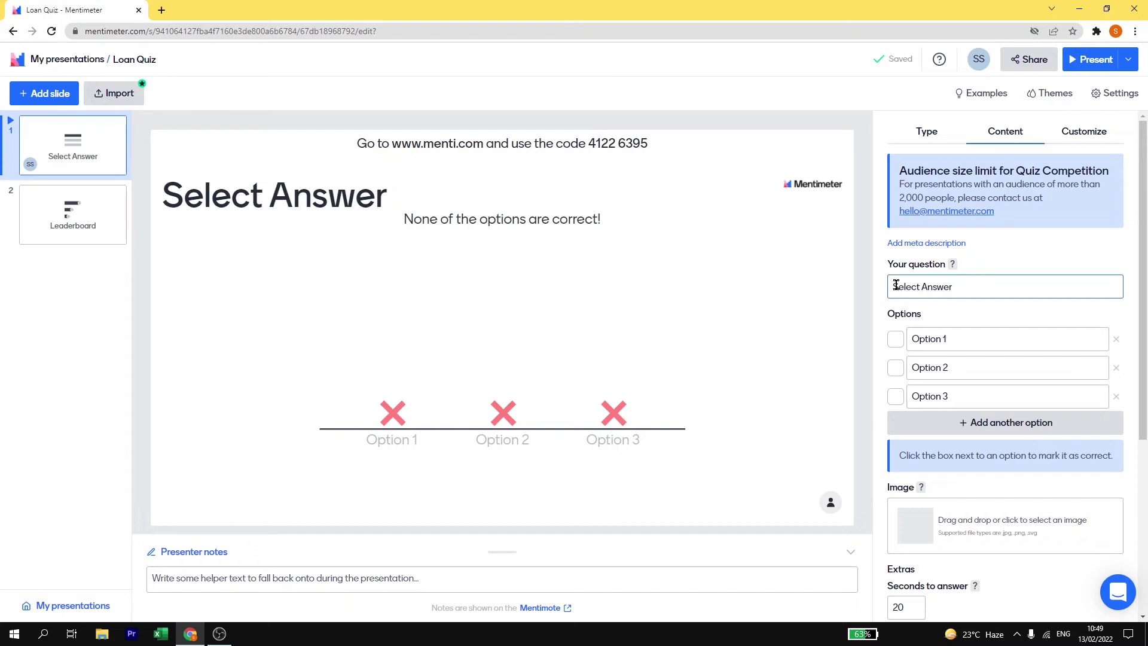
{"action": "left_click", "coordinate": [896, 286]}
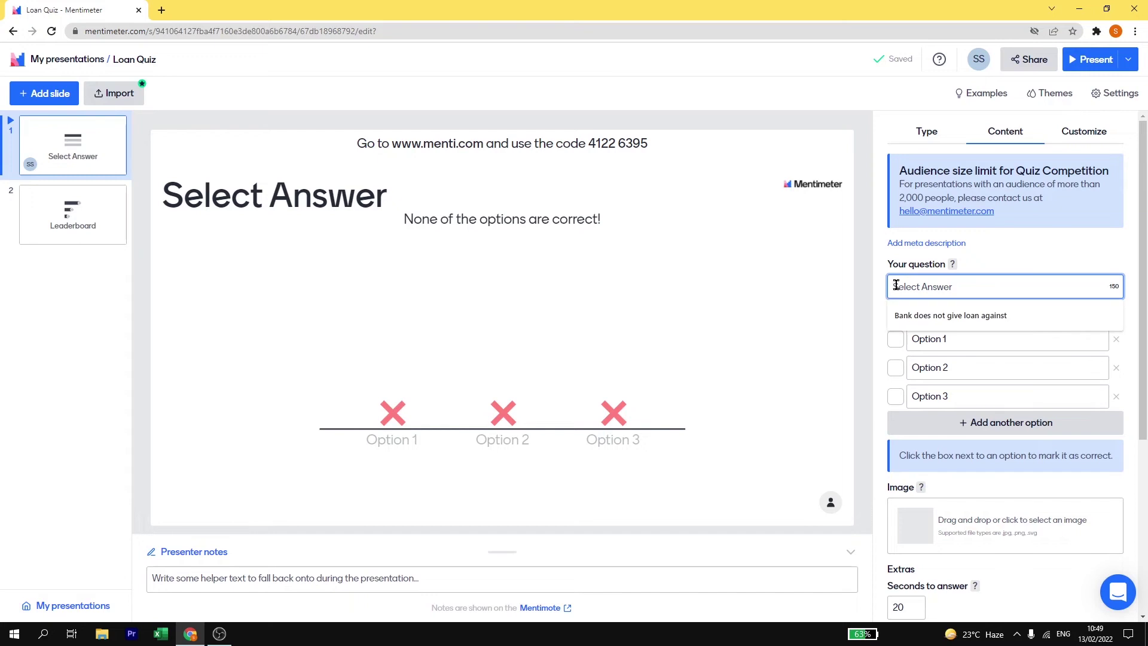
{"action": "left_click", "coordinate": [911, 314]}
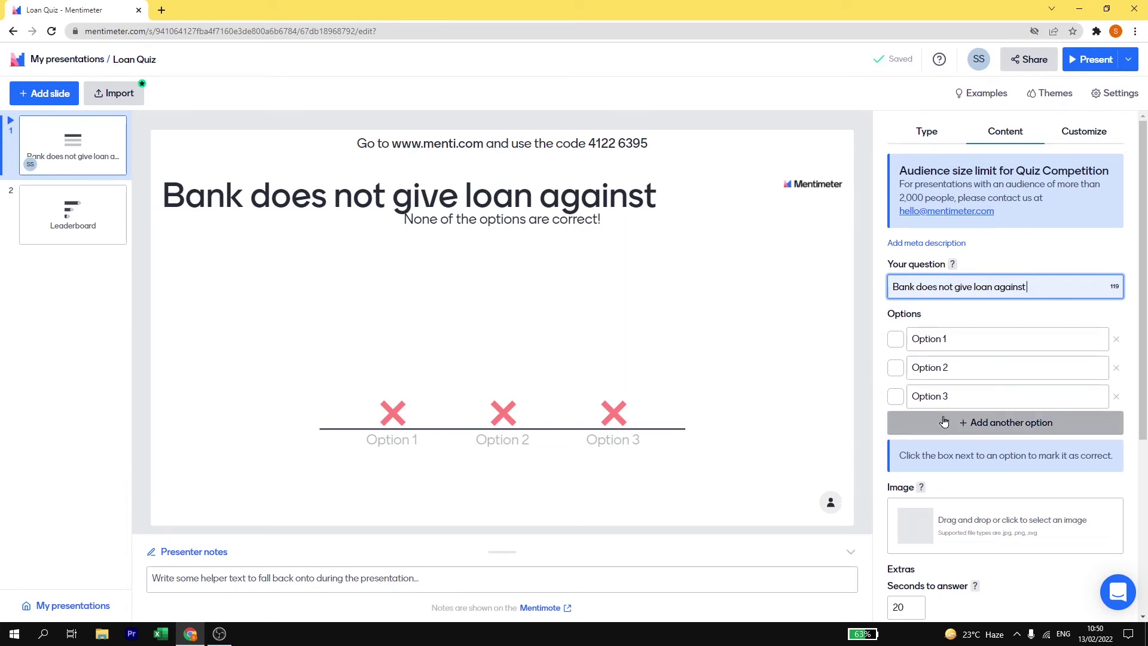
{"action": "left_click", "coordinate": [973, 430]}
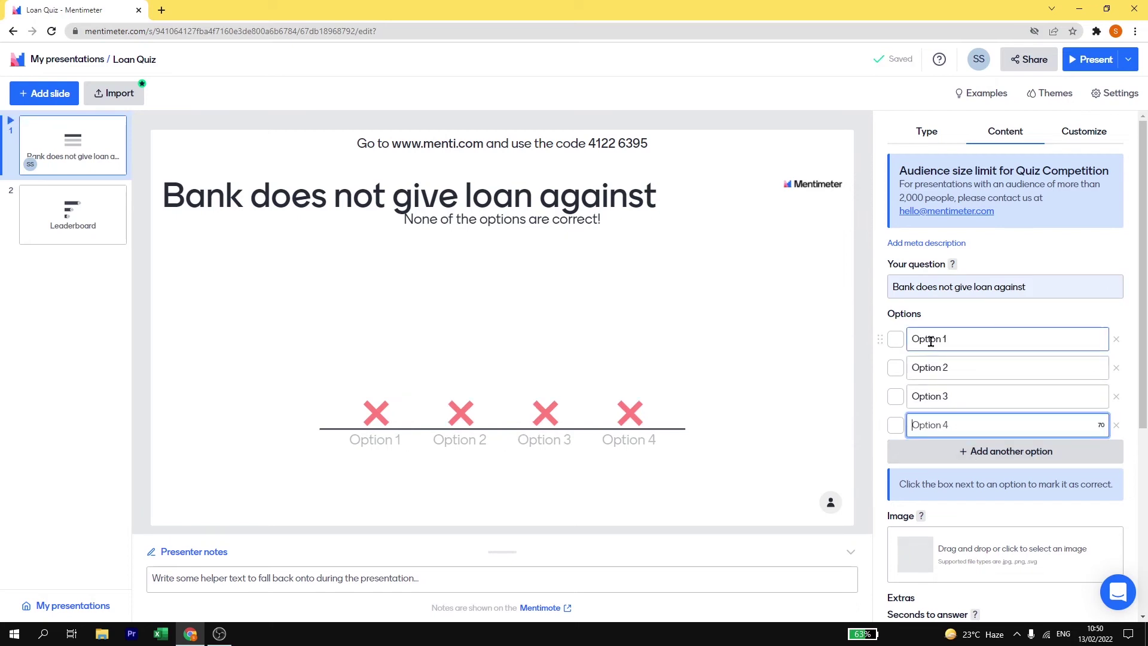
Enter options Gold Ornaments, LIC Policy, Lottery Ticket, NSC and mark Lottery Ticket correct.
{"action": "left_click", "coordinate": [931, 341]}
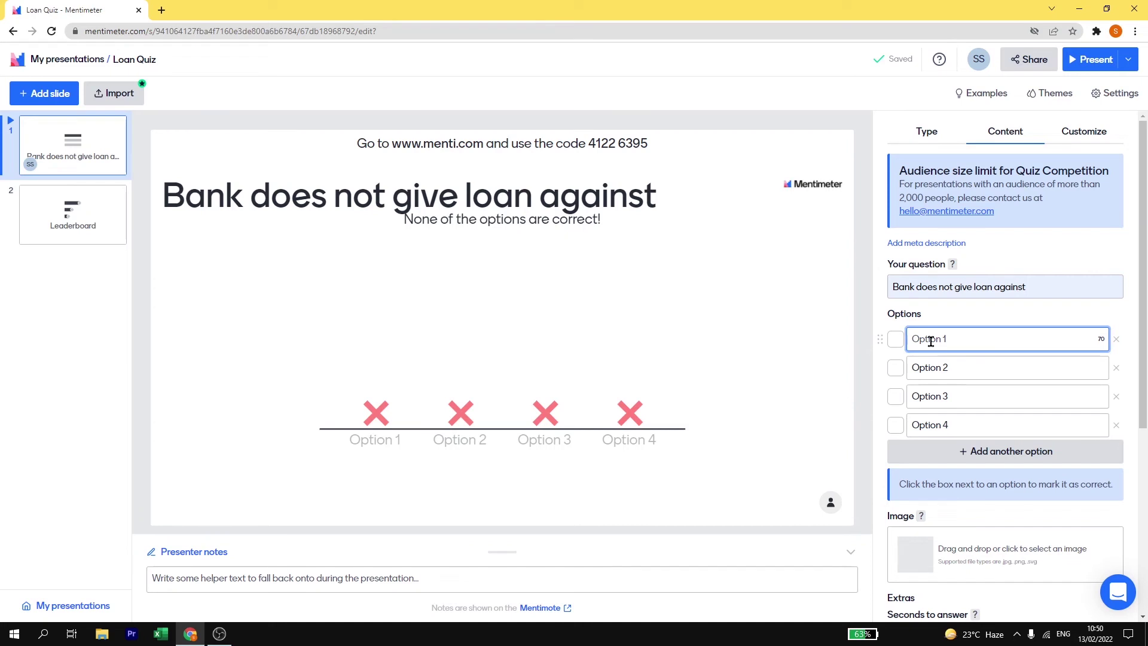
{"action": "type", "text": "Gold "}
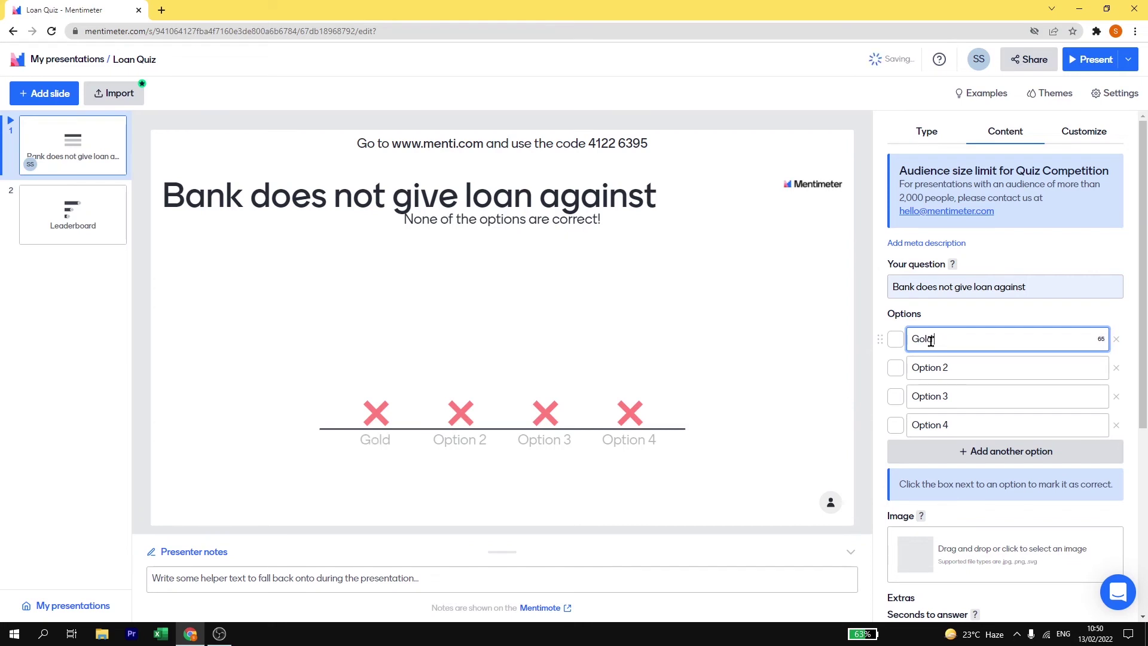
{"action": "type", "text": "Ornaments"}
{"action": "left_click", "coordinate": [969, 368]}
{"action": "type", "text": "LI"}
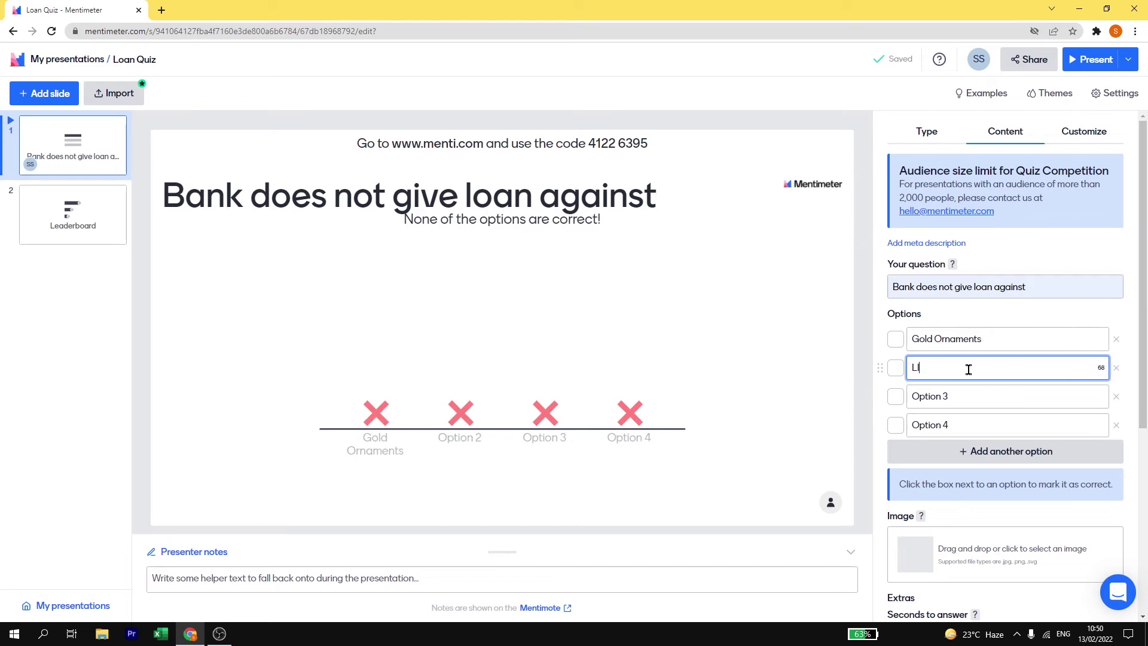
{"action": "type", "text": "C Policy"}
{"action": "left_click", "coordinate": [954, 397]}
{"action": "type", "text": "Lottery Ticket"}
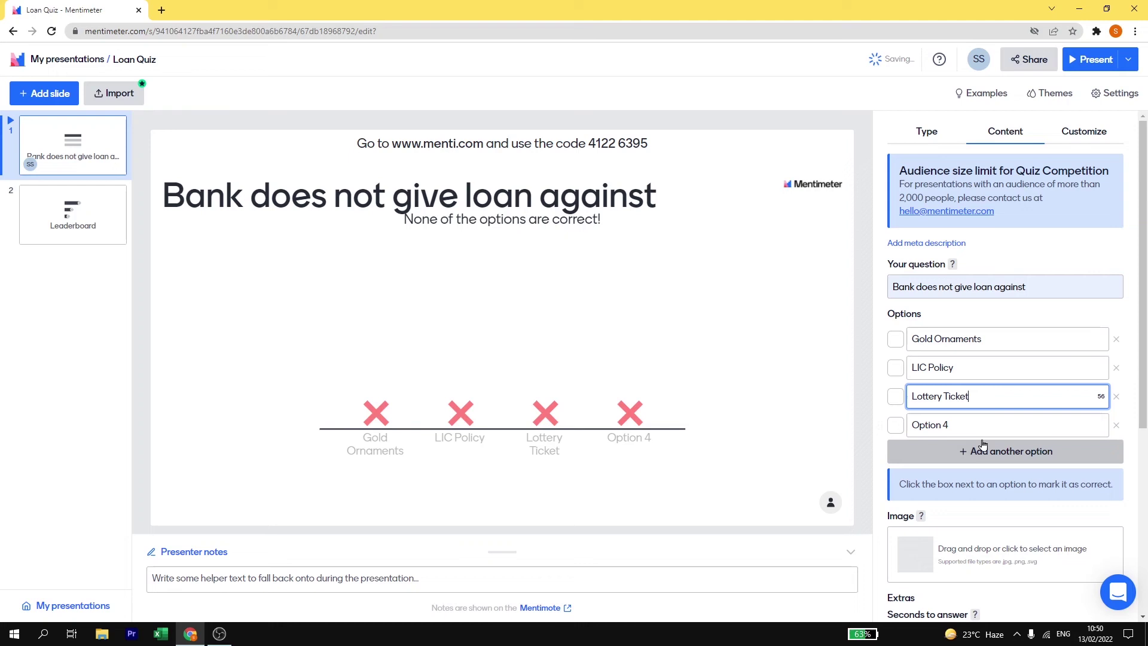
{"action": "left_click", "coordinate": [957, 423]}
{"action": "type", "text": "NSC"}
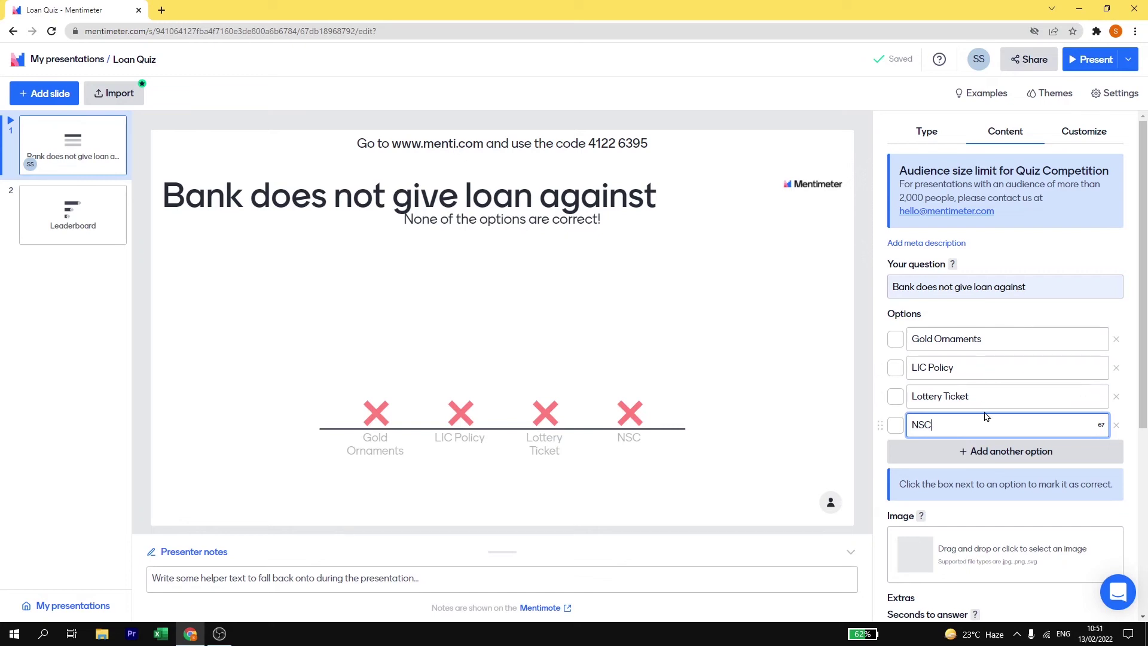
{"action": "left_click", "coordinate": [896, 398]}
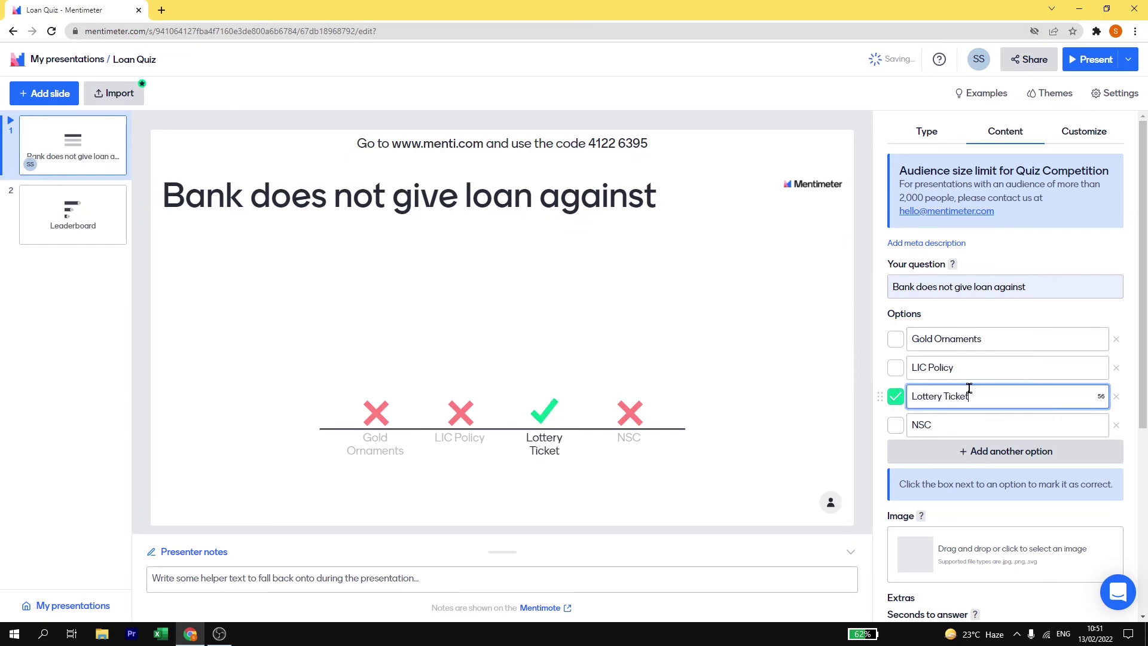
{"action": "scroll", "coordinate": [969, 390], "scroll_direction": "down", "scroll_amount": 2}
{"action": "scroll", "coordinate": [981, 418], "scroll_direction": "up", "scroll_amount": 2}
{"action": "scroll", "coordinate": [985, 443], "scroll_direction": "down", "scroll_amount": 4}
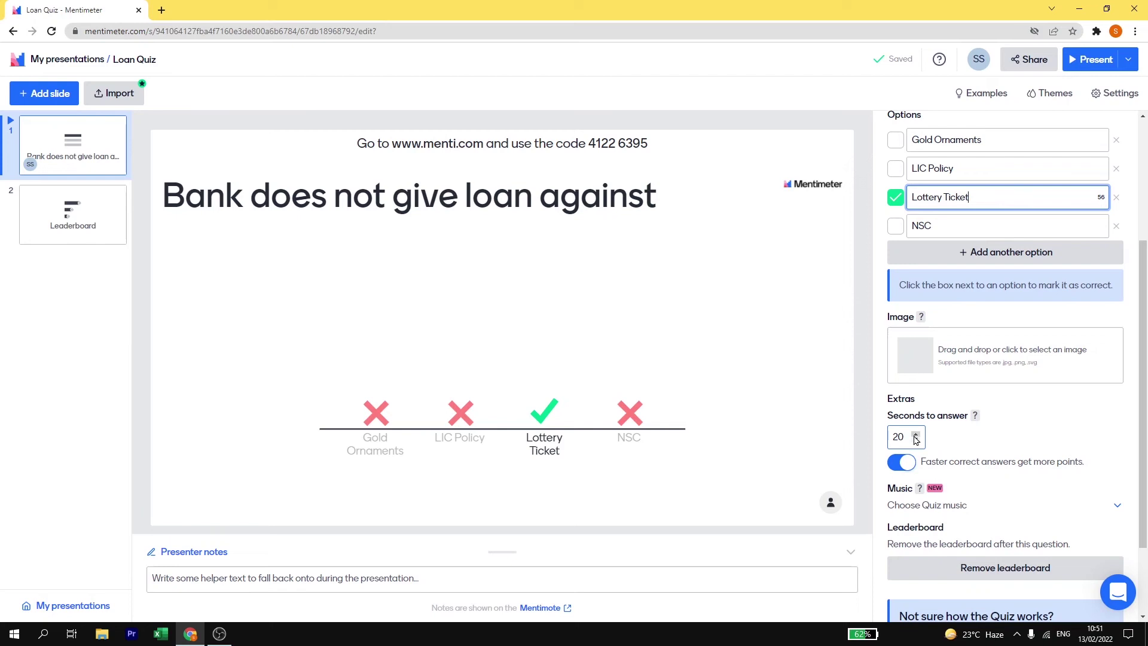
{"action": "left_click", "coordinate": [916, 436]}
{"action": "left_click", "coordinate": [916, 436]}
{"action": "left_click", "coordinate": [915, 436]}
{"action": "left_click", "coordinate": [915, 436]}
{"action": "left_click", "coordinate": [915, 435]}
{"action": "left_click", "coordinate": [916, 435]}
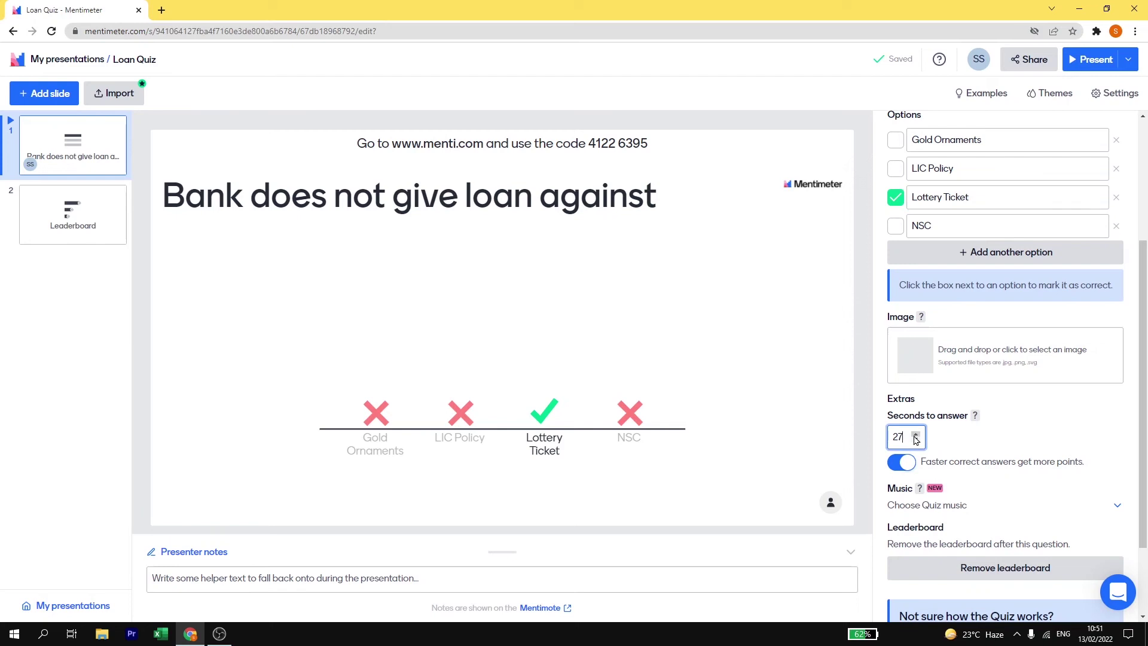
{"action": "left_click", "coordinate": [916, 436]}
{"action": "left_click", "coordinate": [916, 441]}
{"action": "left_click", "coordinate": [915, 441]}
{"action": "scroll", "coordinate": [985, 479], "scroll_direction": "down", "scroll_amount": 2}
{"action": "scroll", "coordinate": [977, 442], "scroll_direction": "up", "scroll_amount": 5}
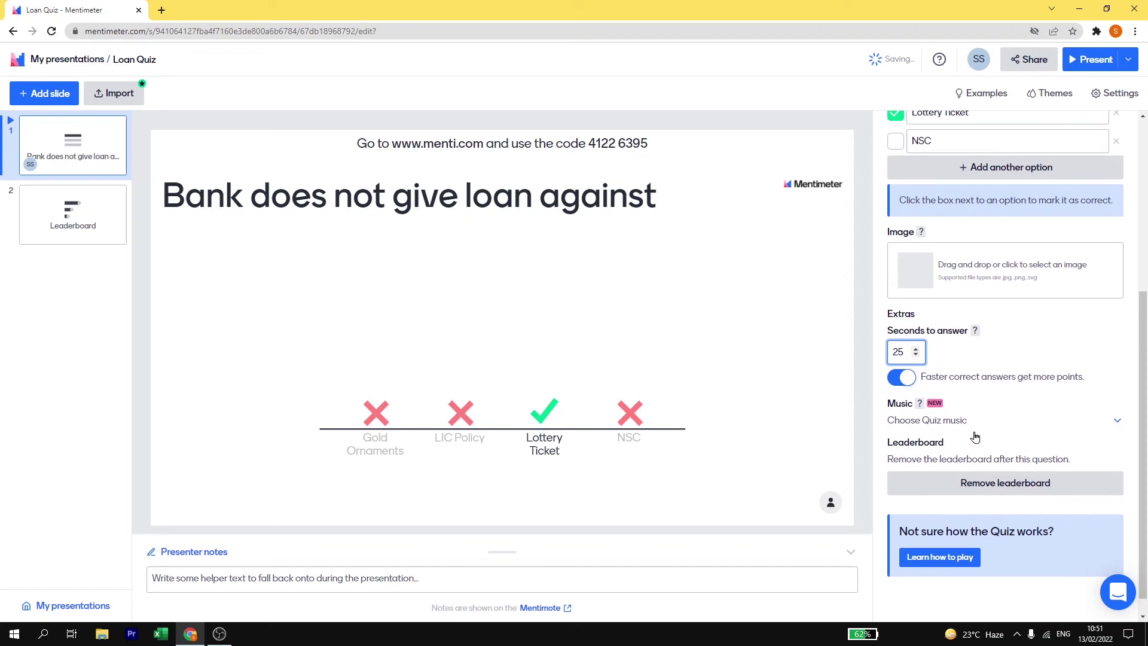
Preview Menti Dark, Menti Light and Bold and Gold, then apply the Gradient theme.
{"action": "left_click", "coordinate": [1052, 105]}
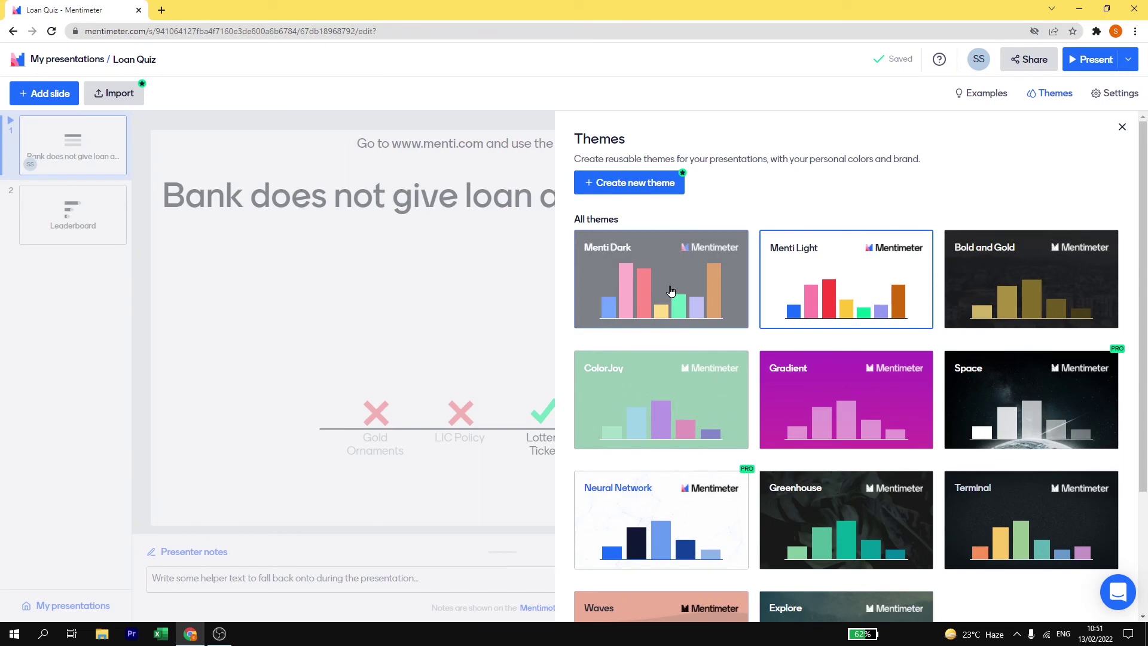
{"action": "left_click", "coordinate": [671, 291]}
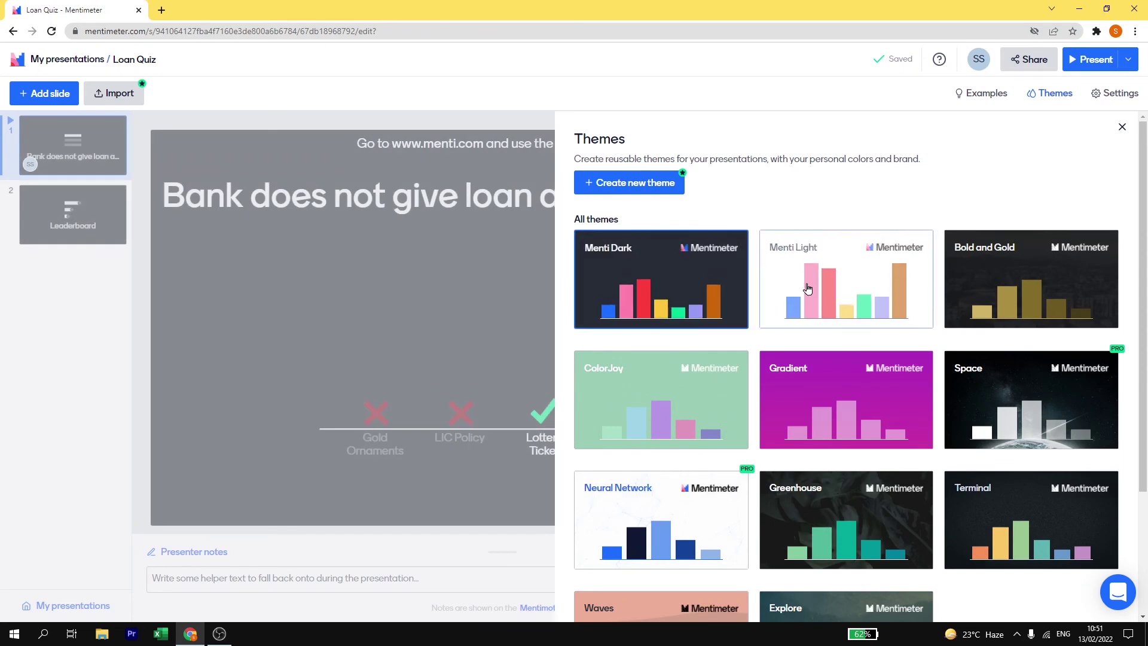
{"action": "left_click", "coordinate": [807, 289]}
{"action": "left_click", "coordinate": [1030, 272]}
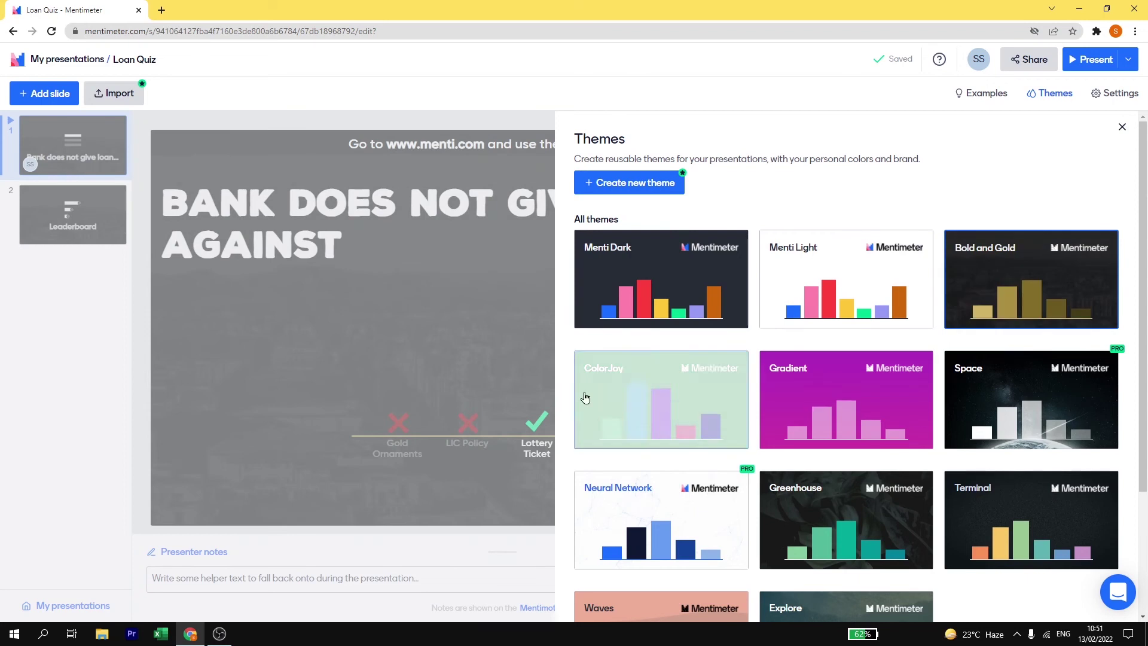
{"action": "left_click", "coordinate": [670, 400]}
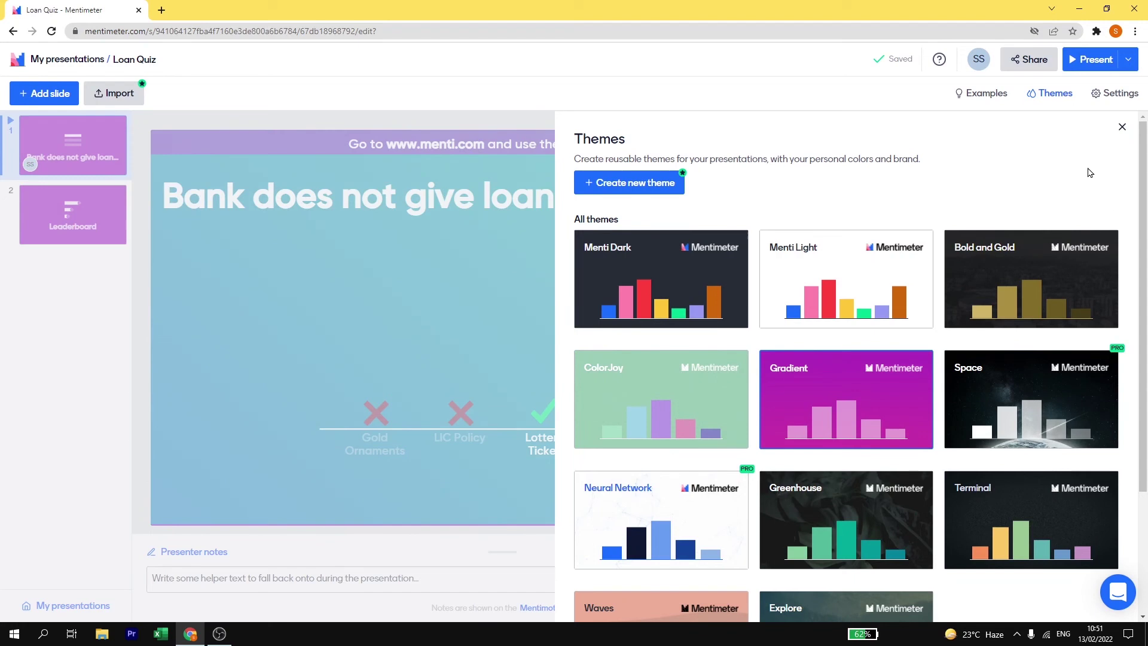
{"action": "scroll", "coordinate": [1071, 400], "scroll_direction": "down", "scroll_amount": 3}
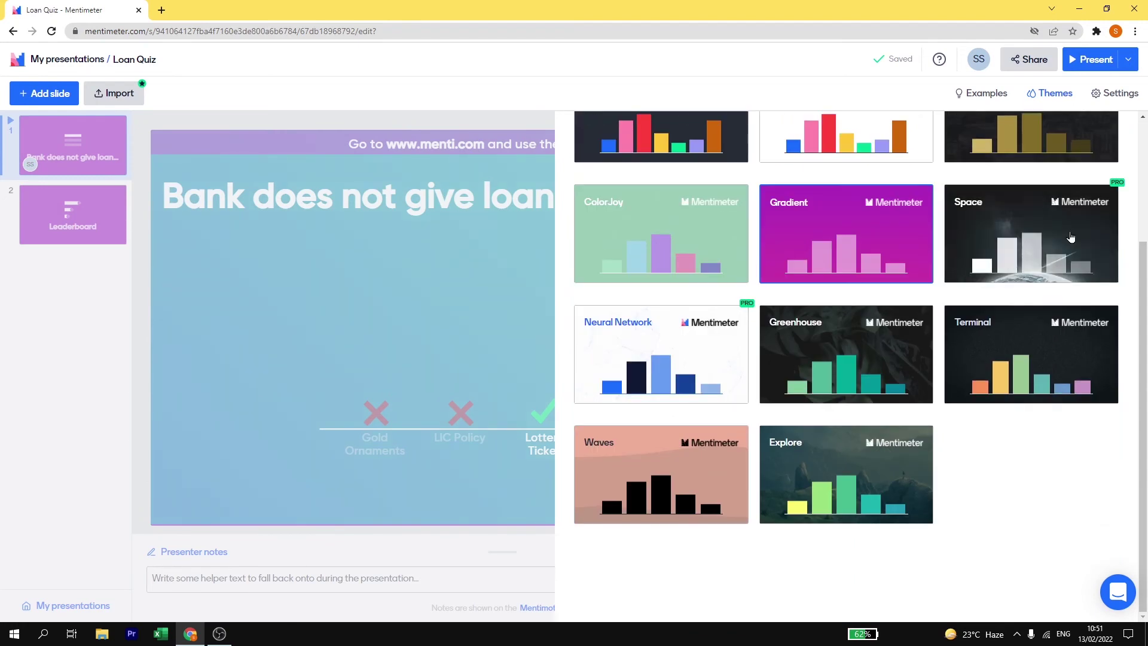
{"action": "scroll", "coordinate": [1076, 197], "scroll_direction": "up", "scroll_amount": 3}
{"action": "left_click", "coordinate": [1120, 128]}
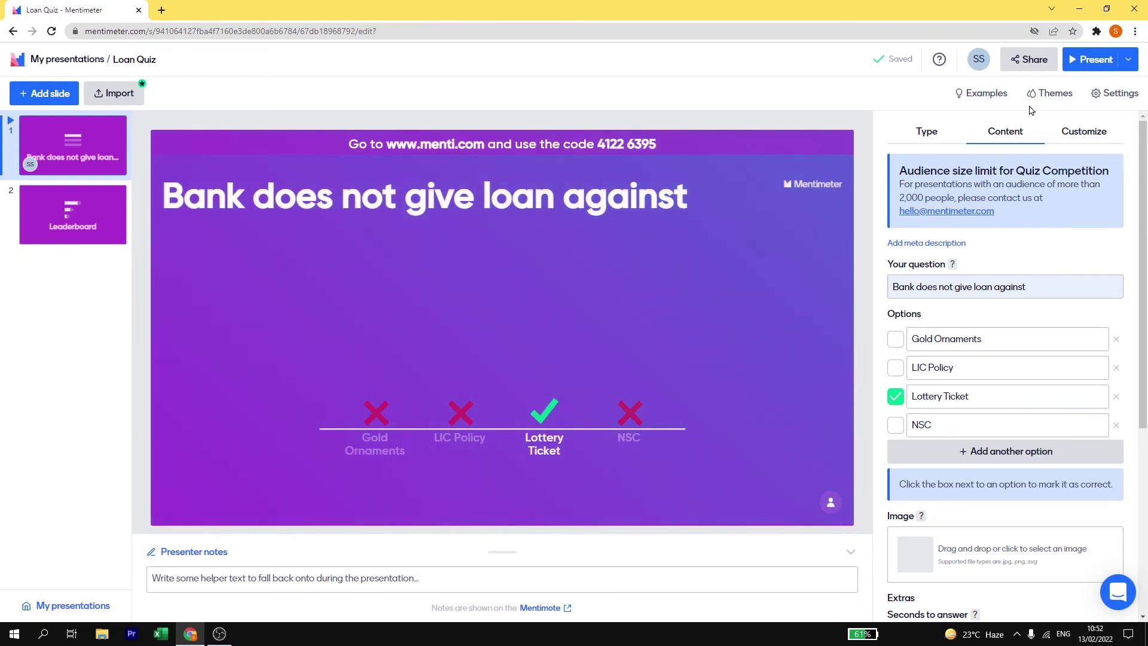
Copy the participation voting link from the Share dialog.
{"action": "left_click", "coordinate": [1023, 59]}
{"action": "left_click", "coordinate": [611, 249]}
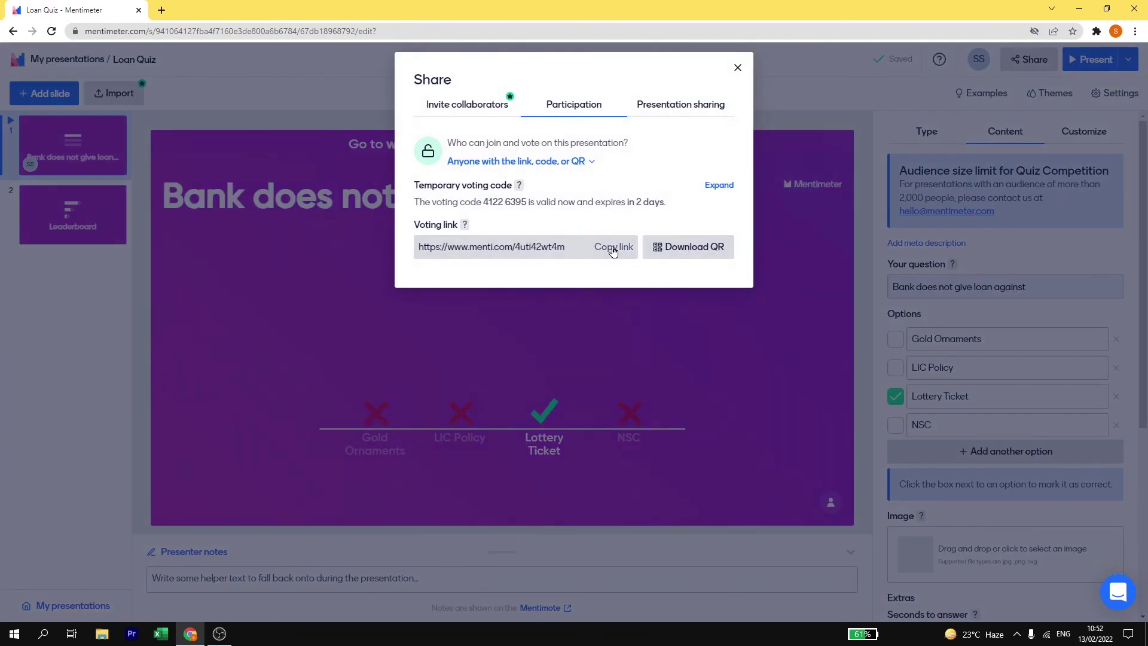
{"action": "left_click", "coordinate": [560, 326]}
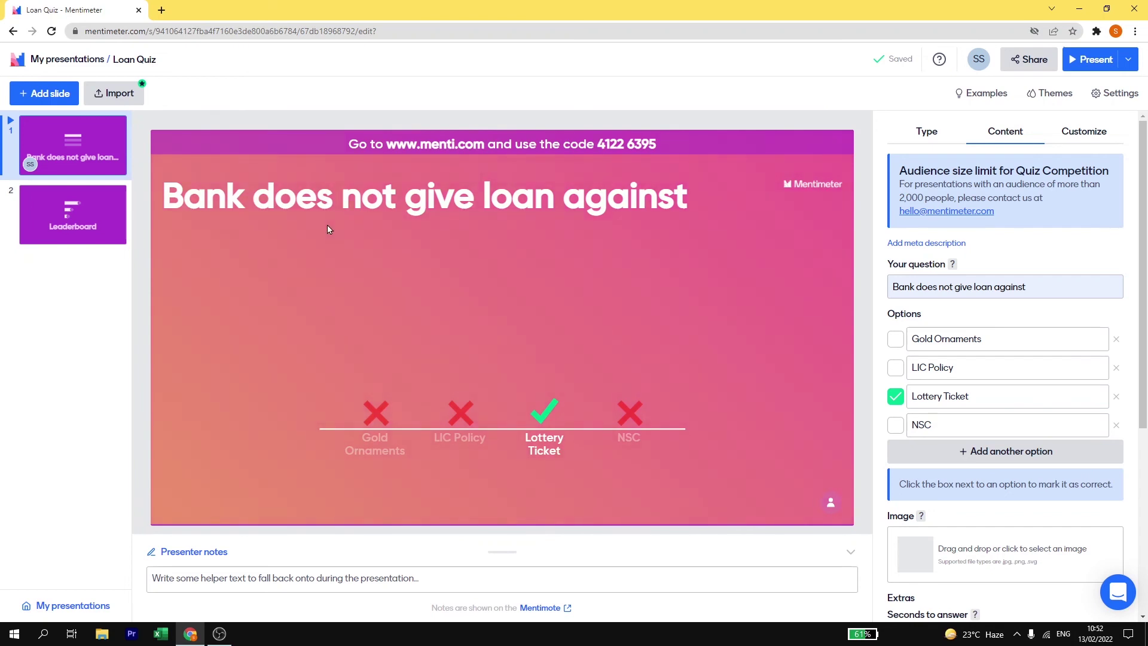
Load the copied voting link in a new tab, then switch back to the Loan Quiz editor.
{"action": "left_click", "coordinate": [162, 10]}
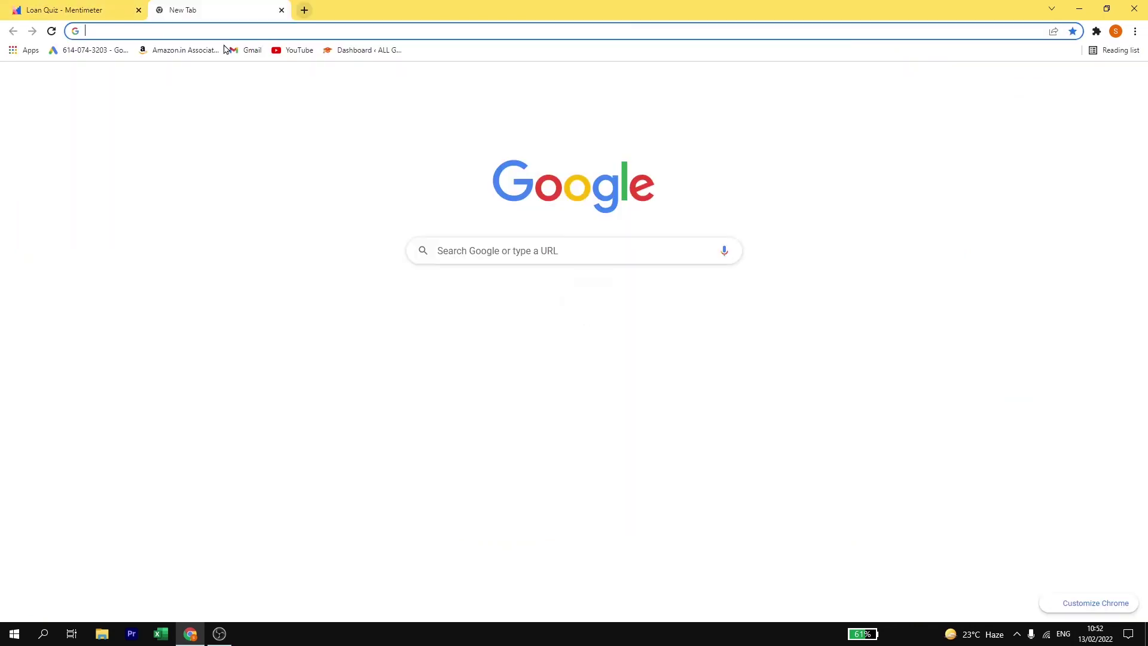
{"action": "right_click", "coordinate": [174, 31]}
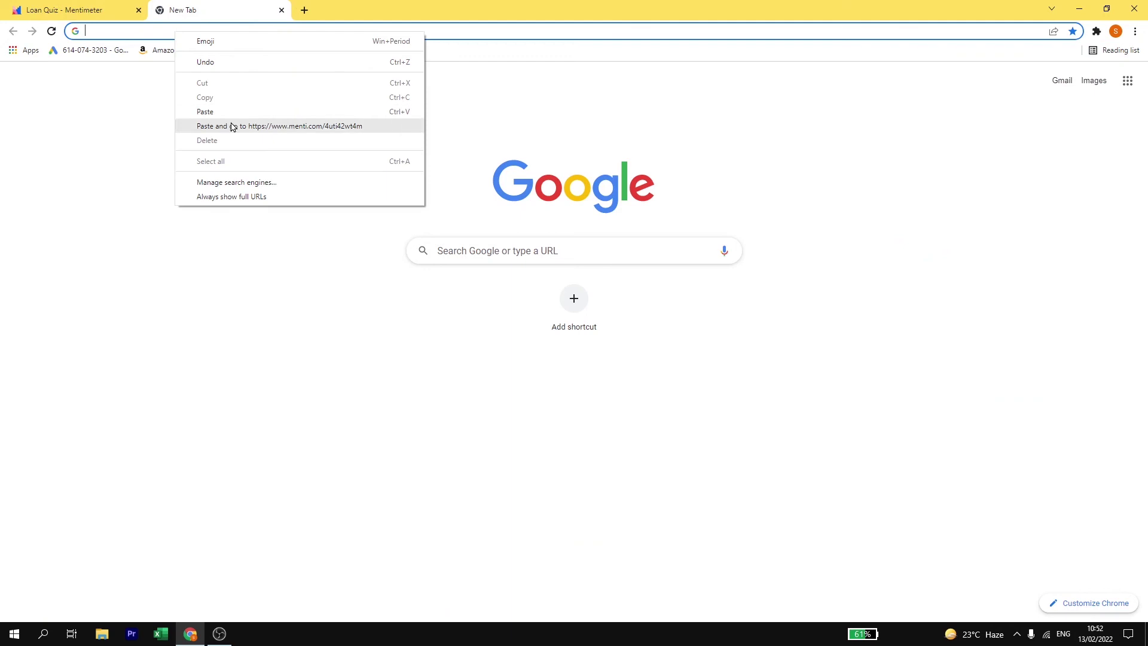
{"action": "left_click", "coordinate": [233, 126]}
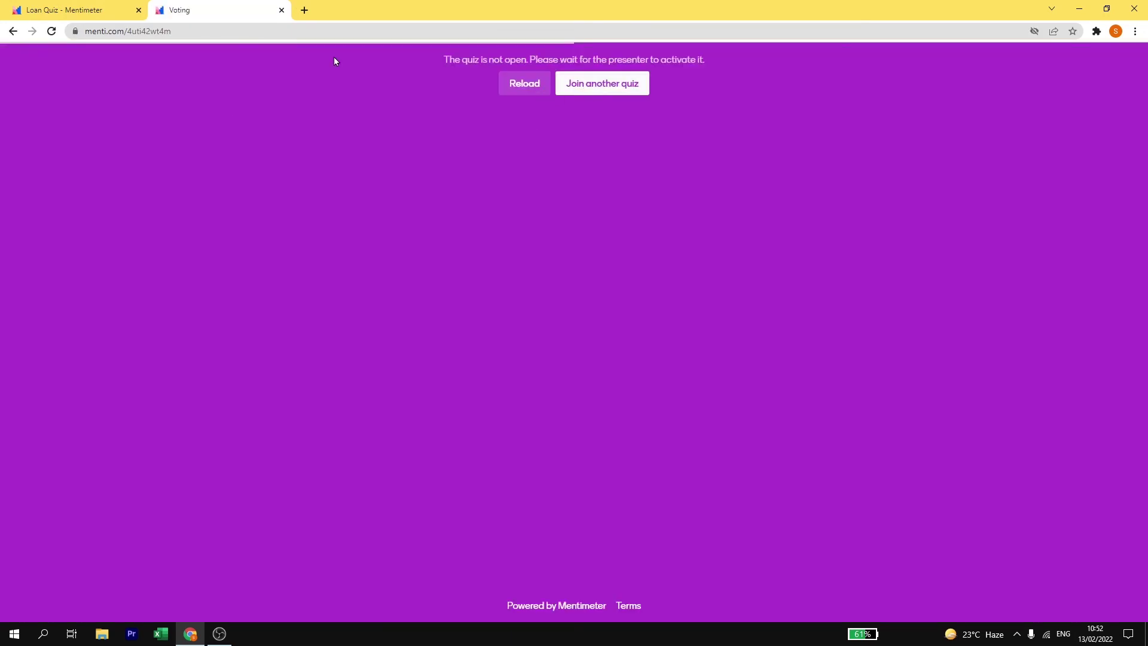
{"action": "left_click", "coordinate": [99, 10]}
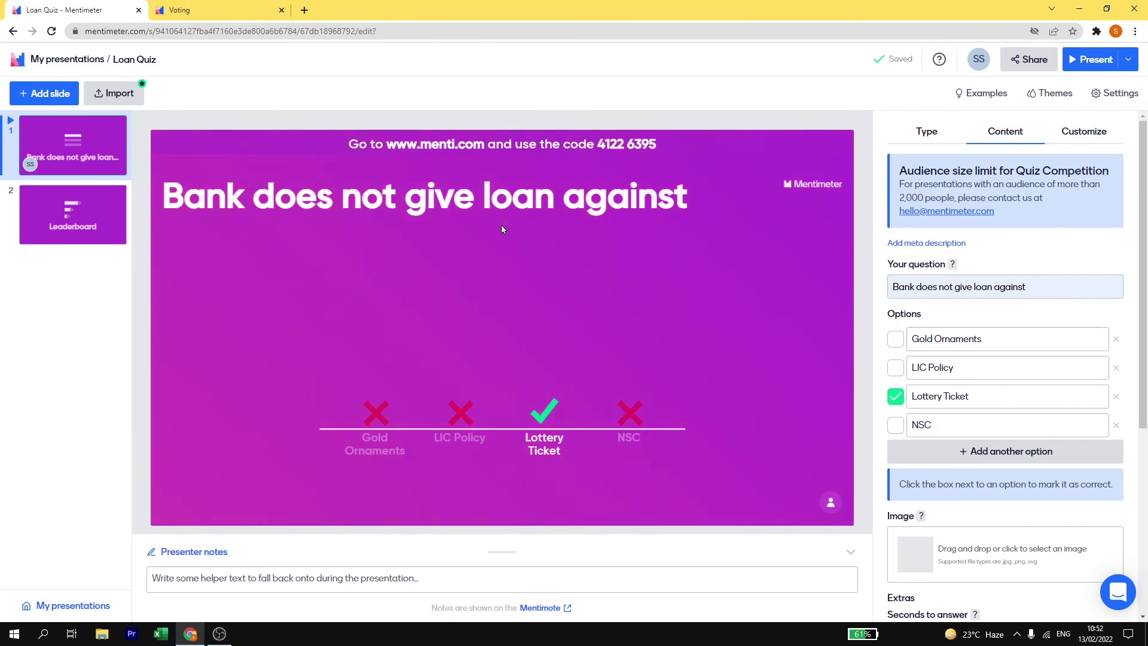
Present Loan Quiz out of full screen and move the voting tab into its own window.
{"action": "left_click", "coordinate": [1080, 60]}
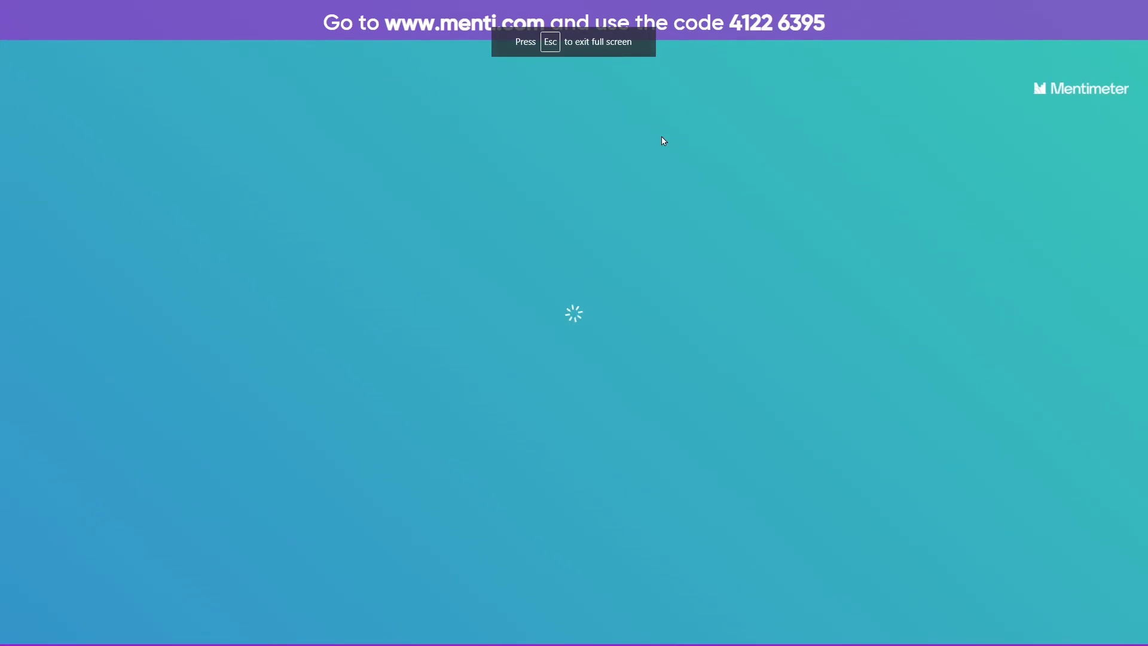
{"action": "key", "text": "Escape"}
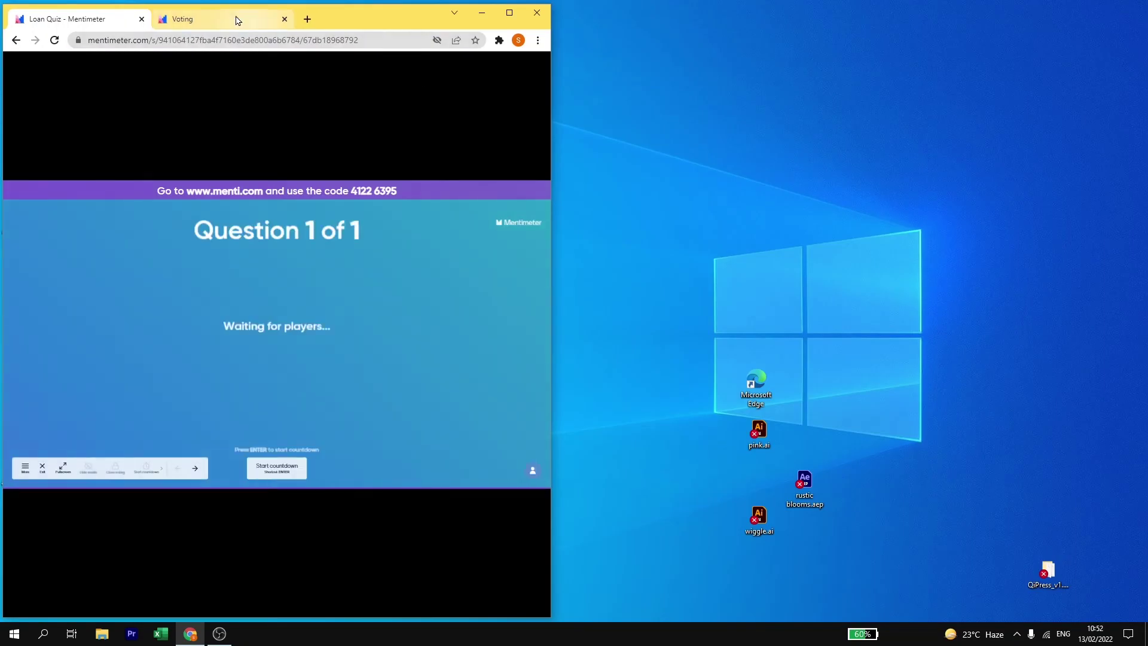
{"action": "left_click_drag", "start_coordinate": [281, 19], "coordinate": [856, 24]}
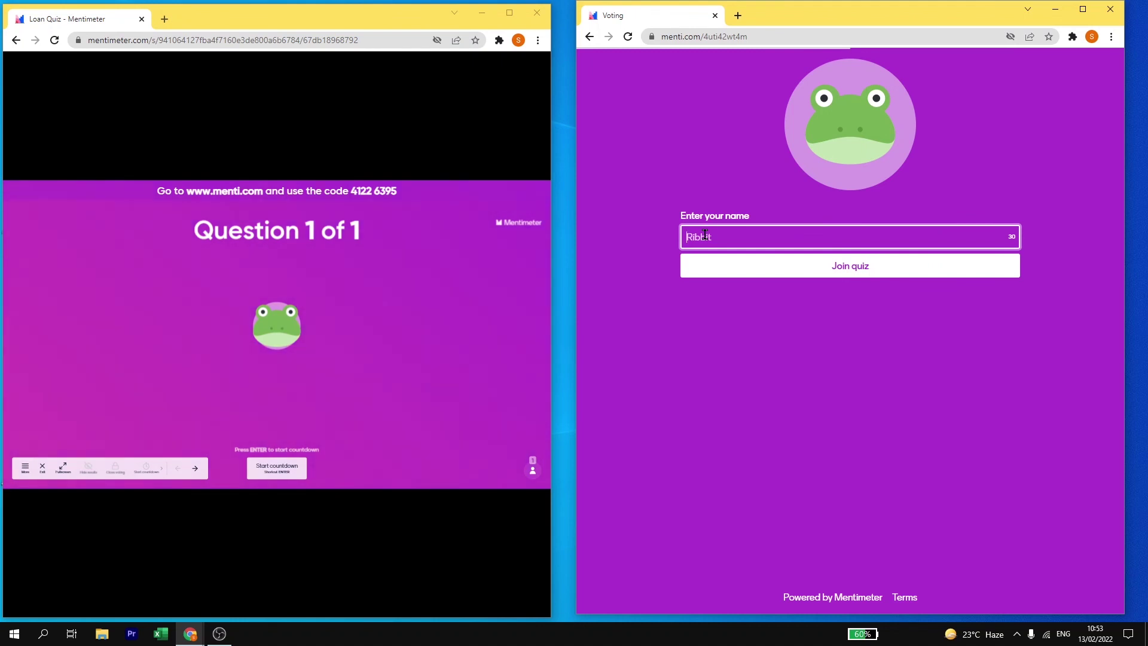
Join the quiz under a participant name and start the question countdown.
{"action": "type", "text": "Suman"}
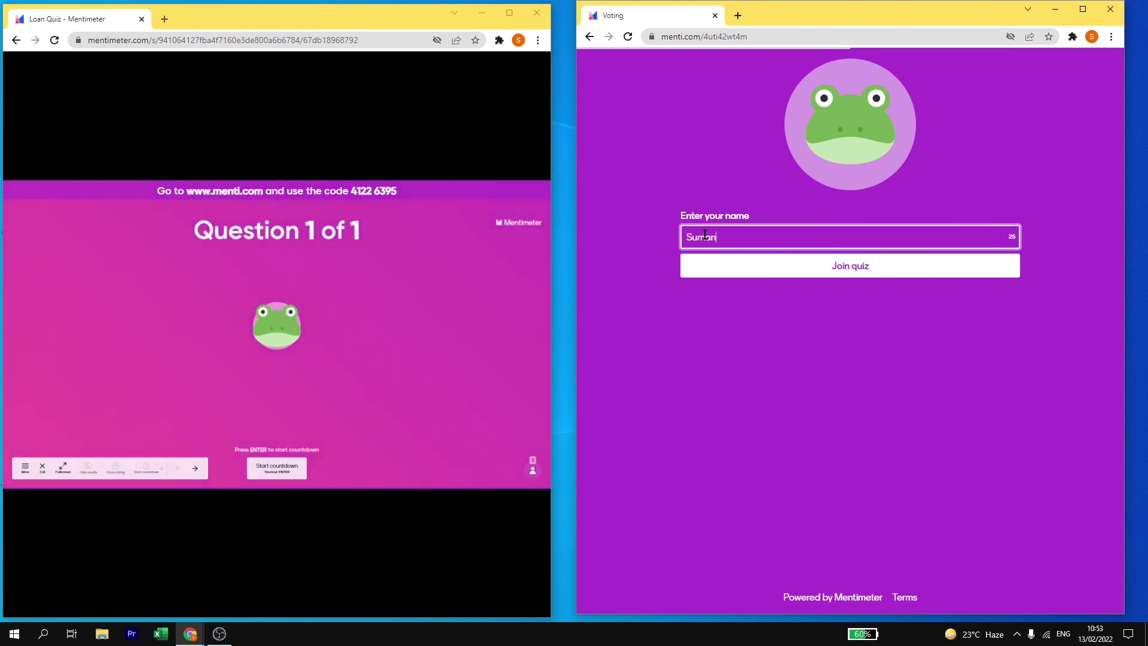
{"action": "left_click", "coordinate": [866, 270]}
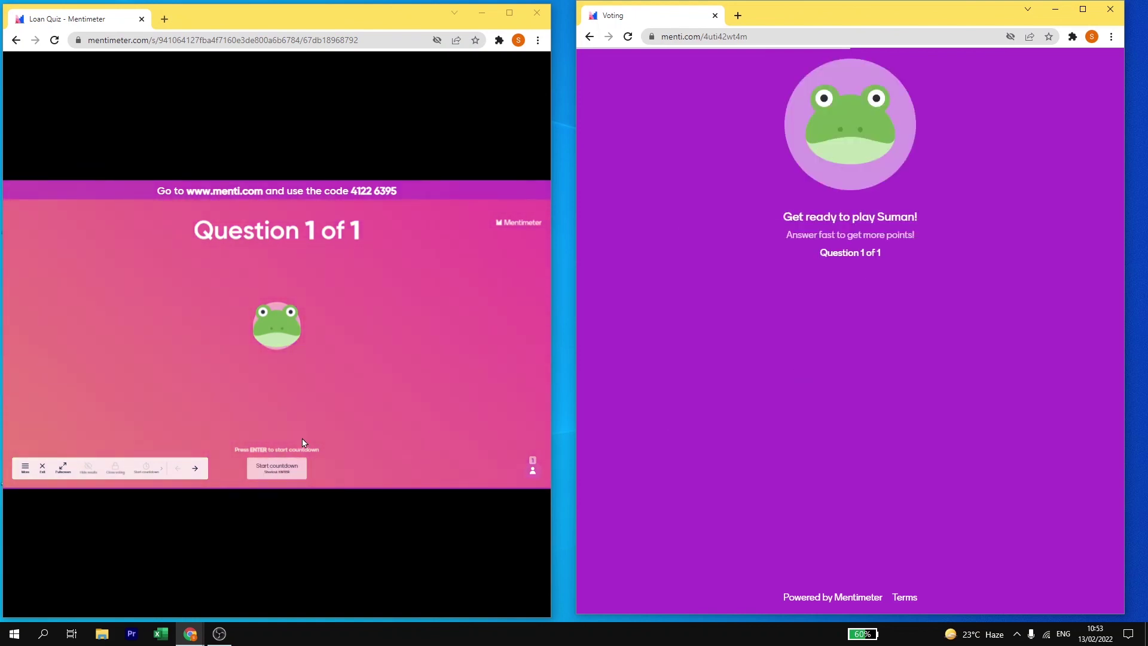
{"action": "left_click", "coordinate": [266, 465]}
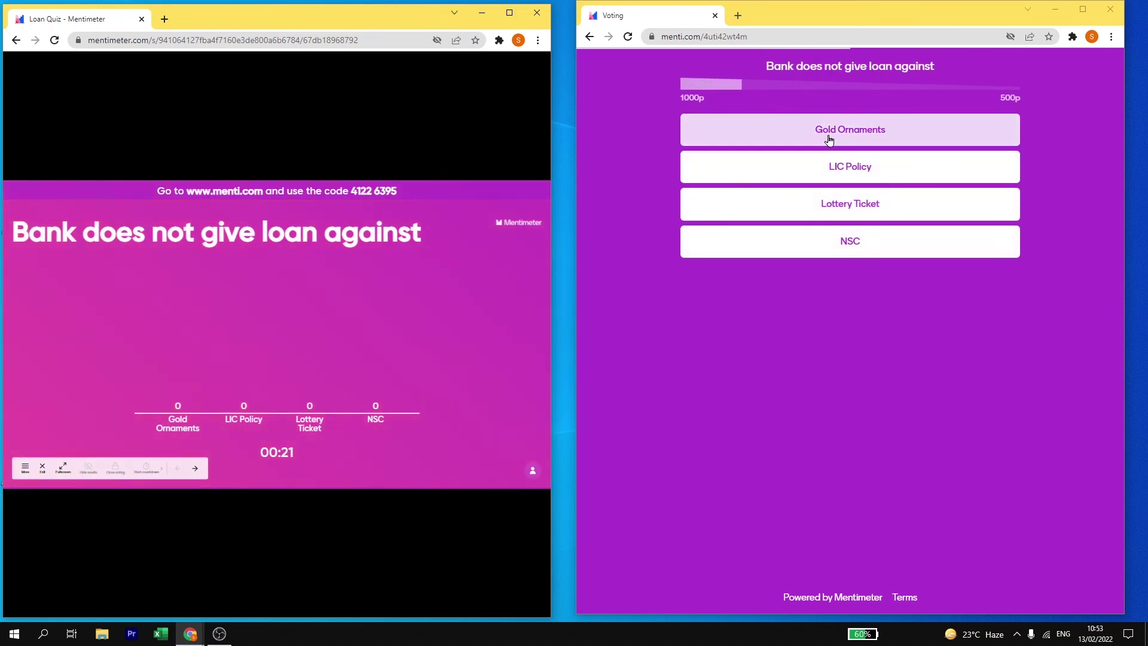
Submit an answer on the voting page; Gold Ornaments is recorded after 6.303 seconds.
{"action": "left_click", "coordinate": [802, 199]}
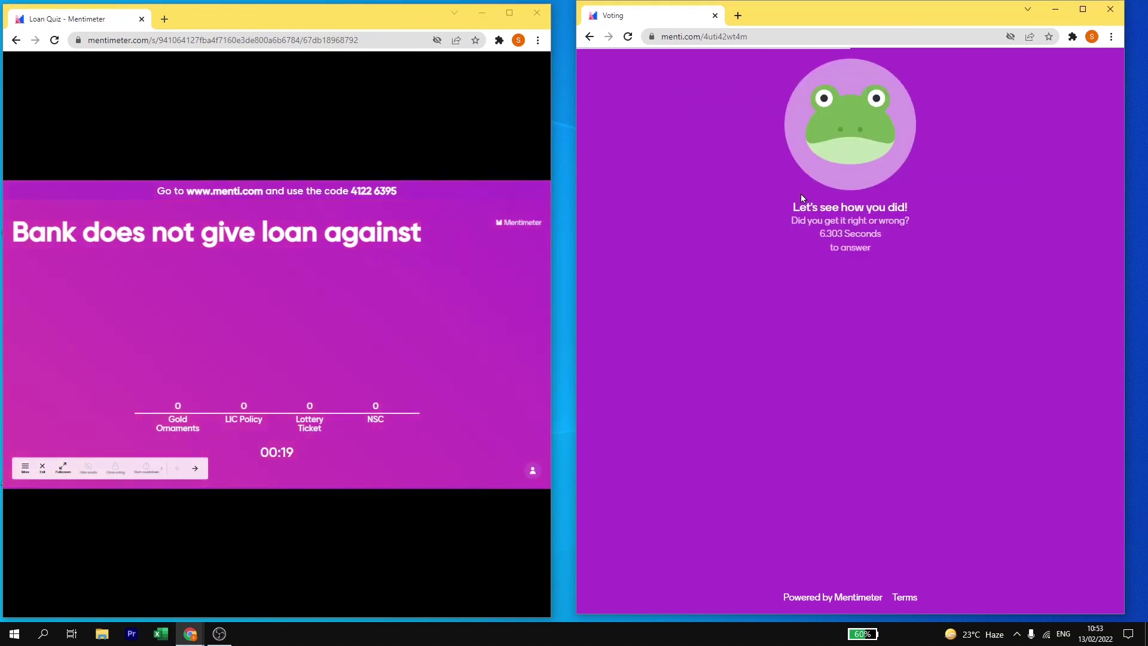